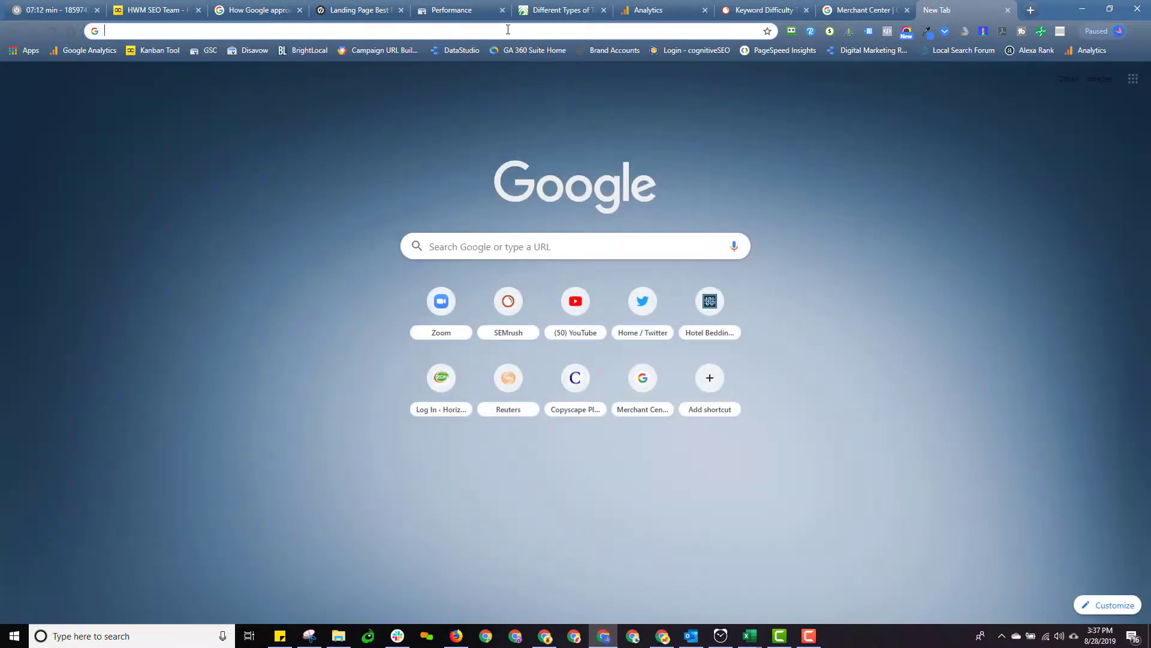
# Search Google for 'red jackets' and look over the sponsored shopping ads
pyautogui.write('red ')
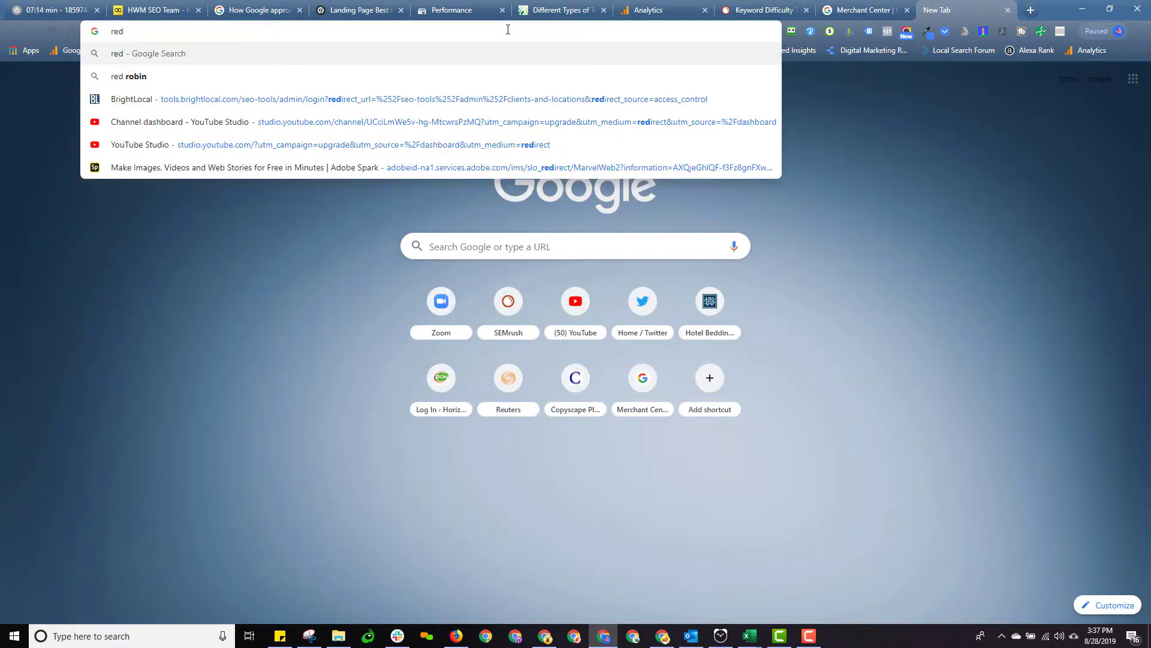
pyautogui.write('jackets')
pyautogui.press('Return')
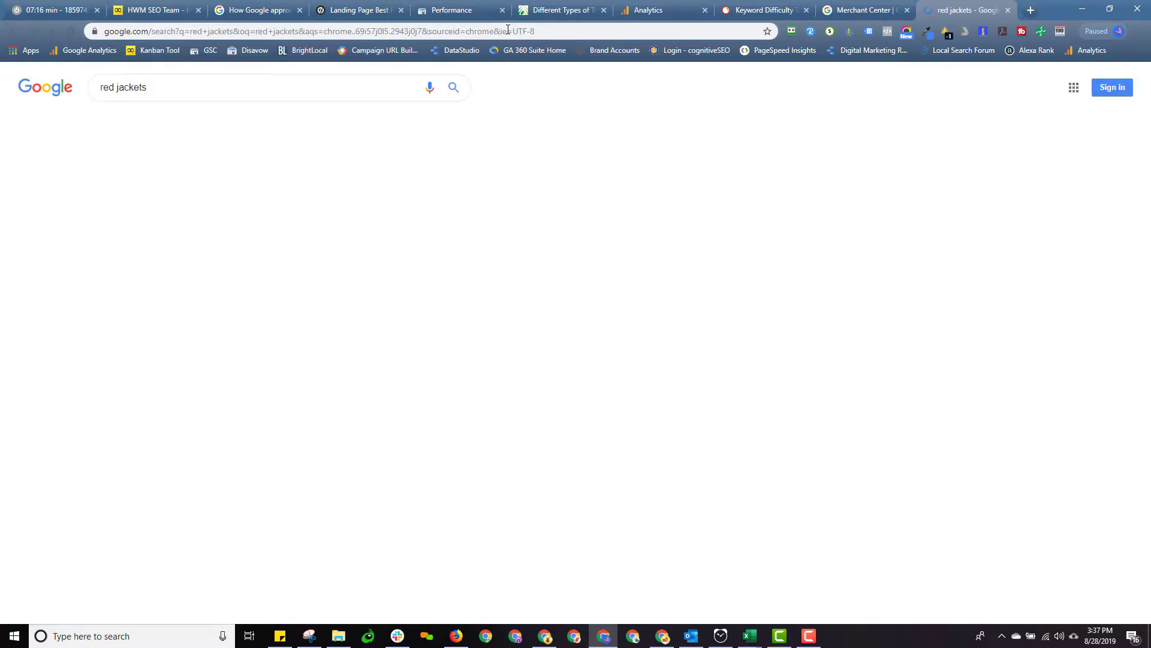
pyautogui.moveTo(132, 219)
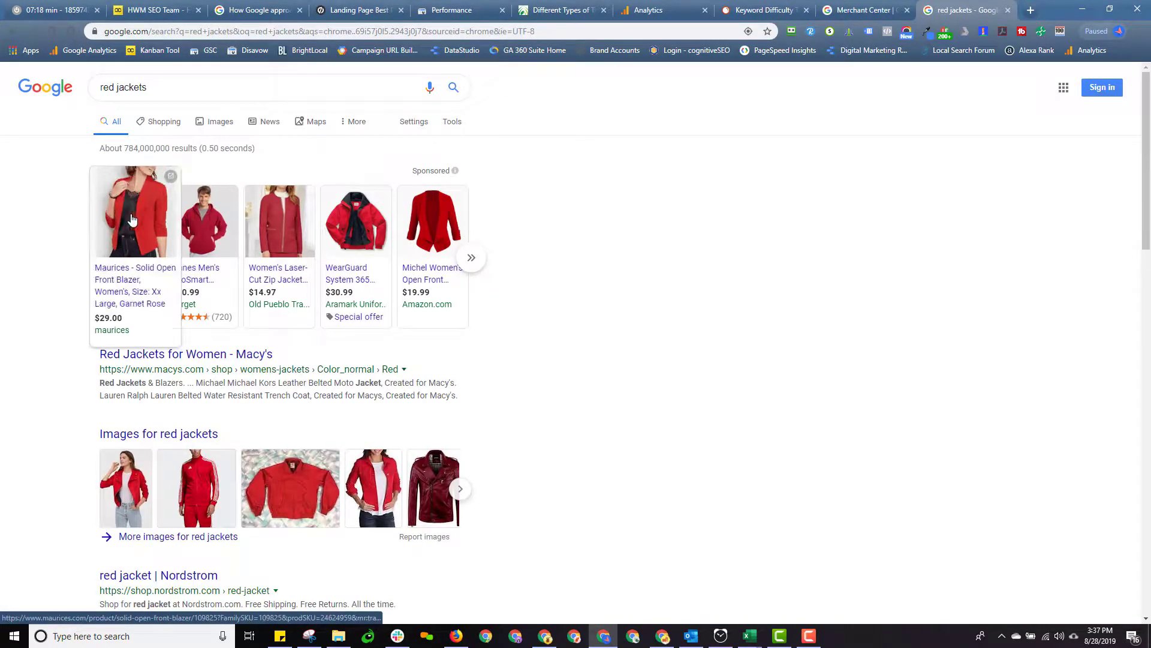
pyautogui.moveTo(390, 223)
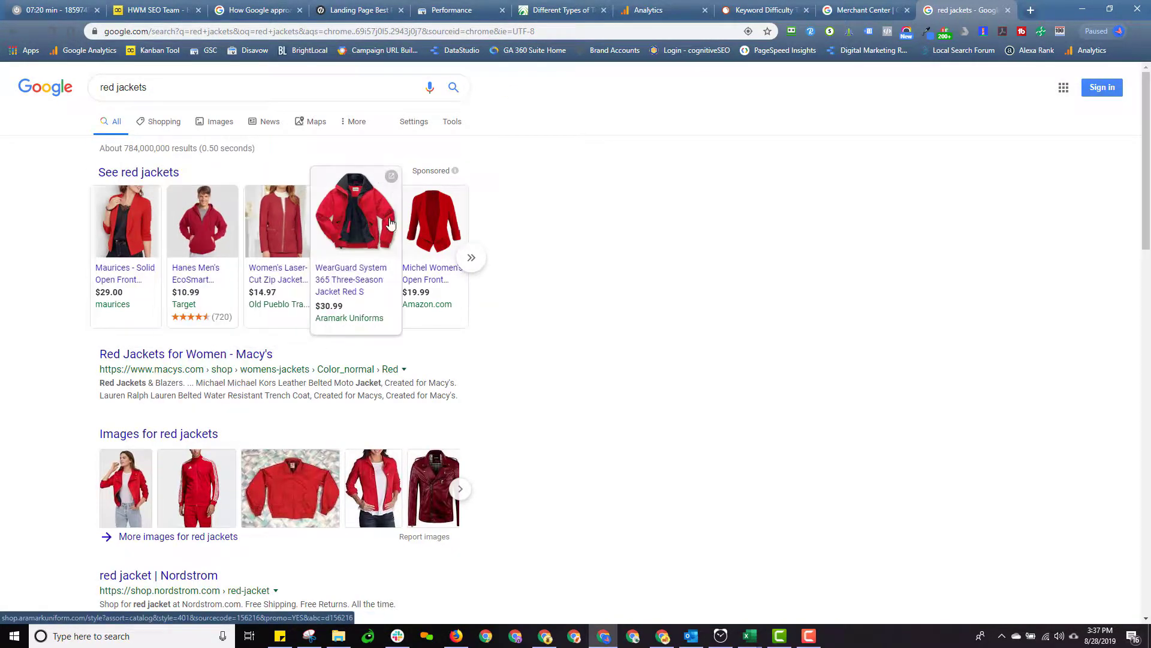
pyautogui.click(867, 10)
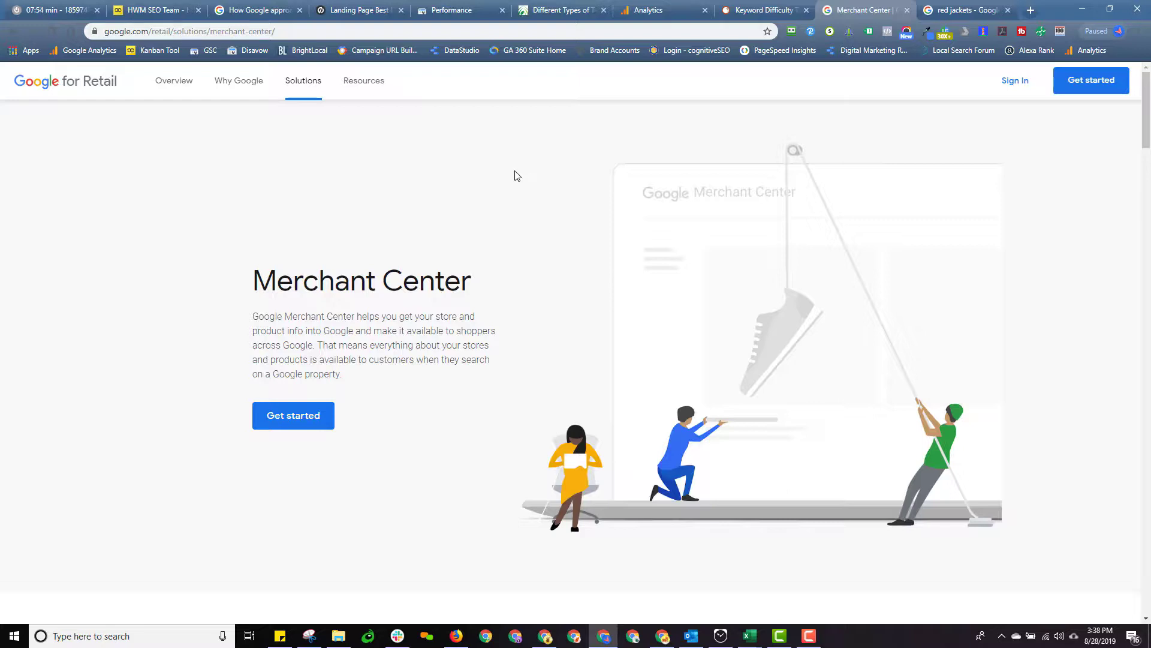
# Choose 'Sign in to Merchant Center' from the Sign In options
pyautogui.click(1016, 81)
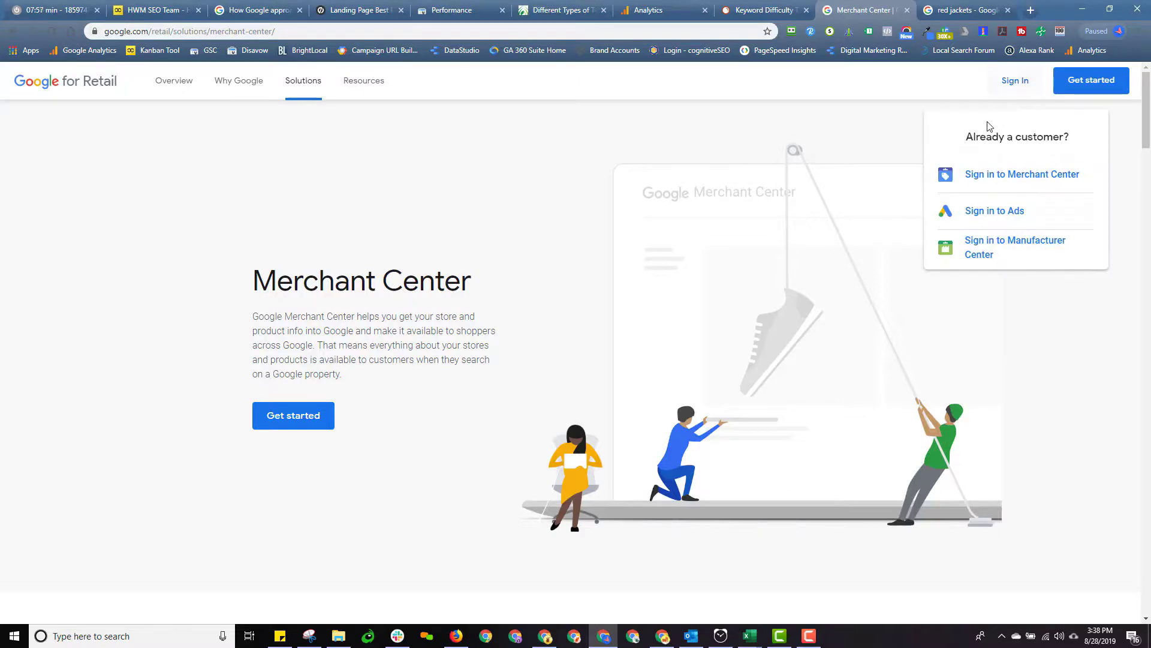
pyautogui.click(1014, 180)
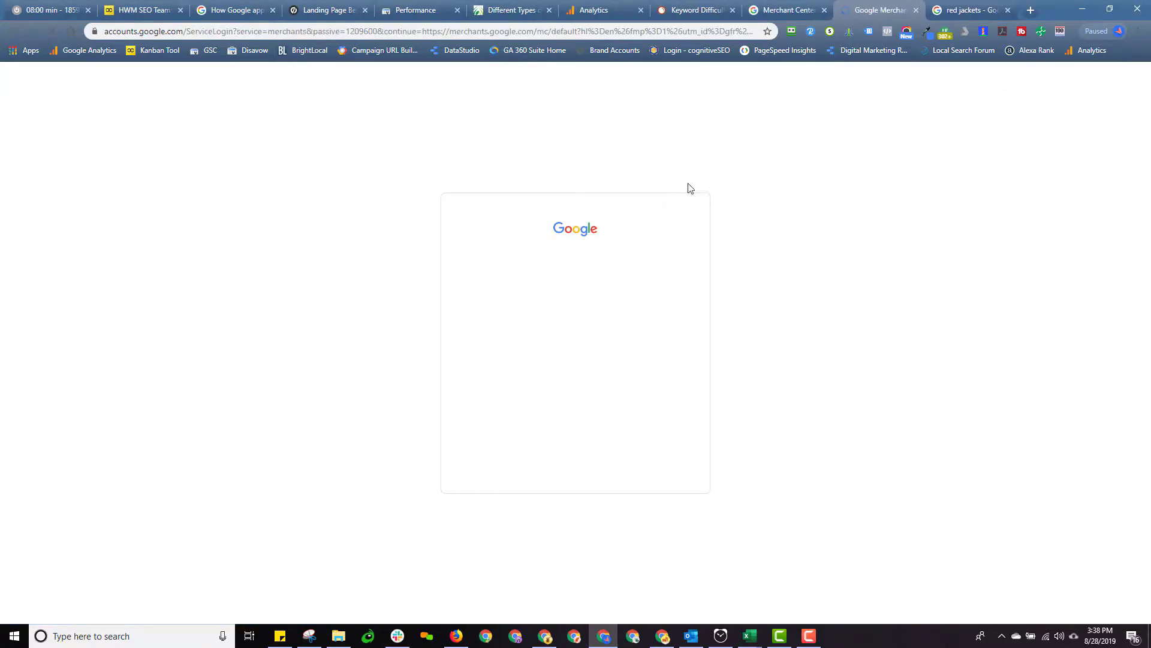
# Sign in with the Google account and go to the account's Users page
pyautogui.click(558, 295)
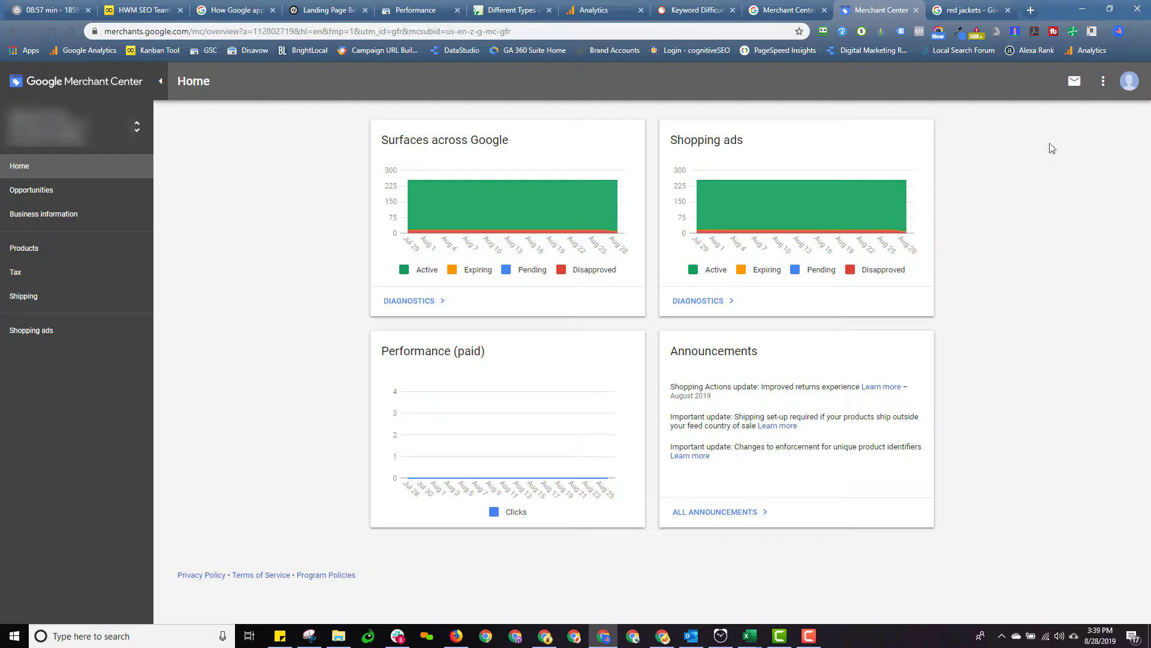
pyautogui.click(1103, 83)
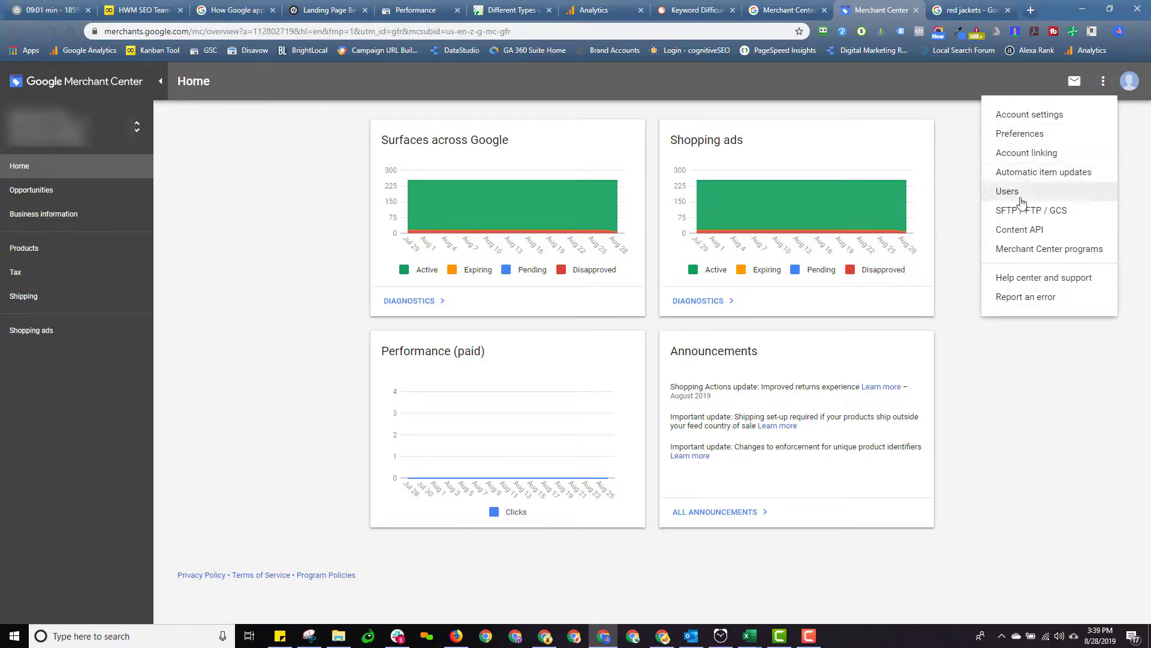
pyautogui.click(1018, 196)
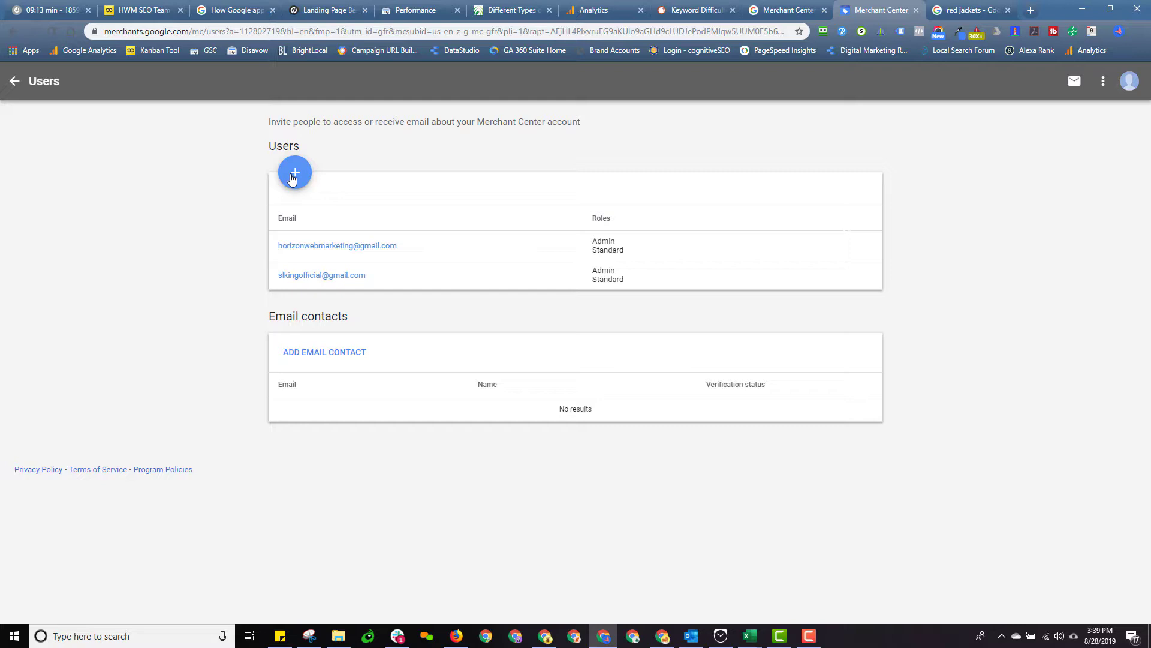
pyautogui.click(293, 176)
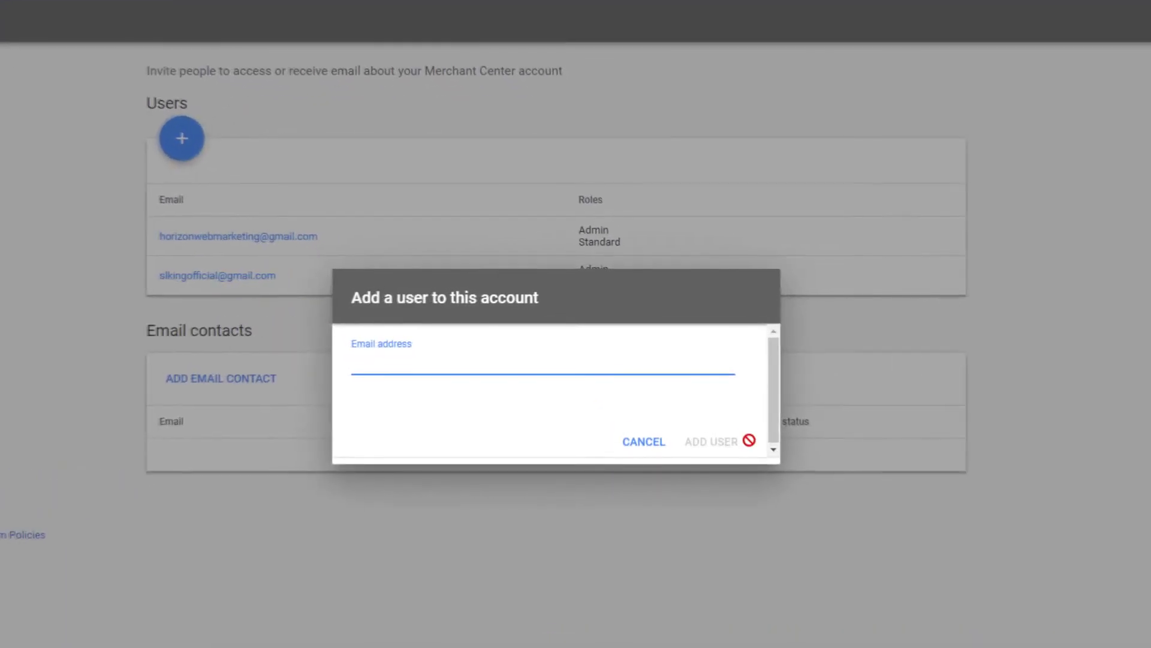
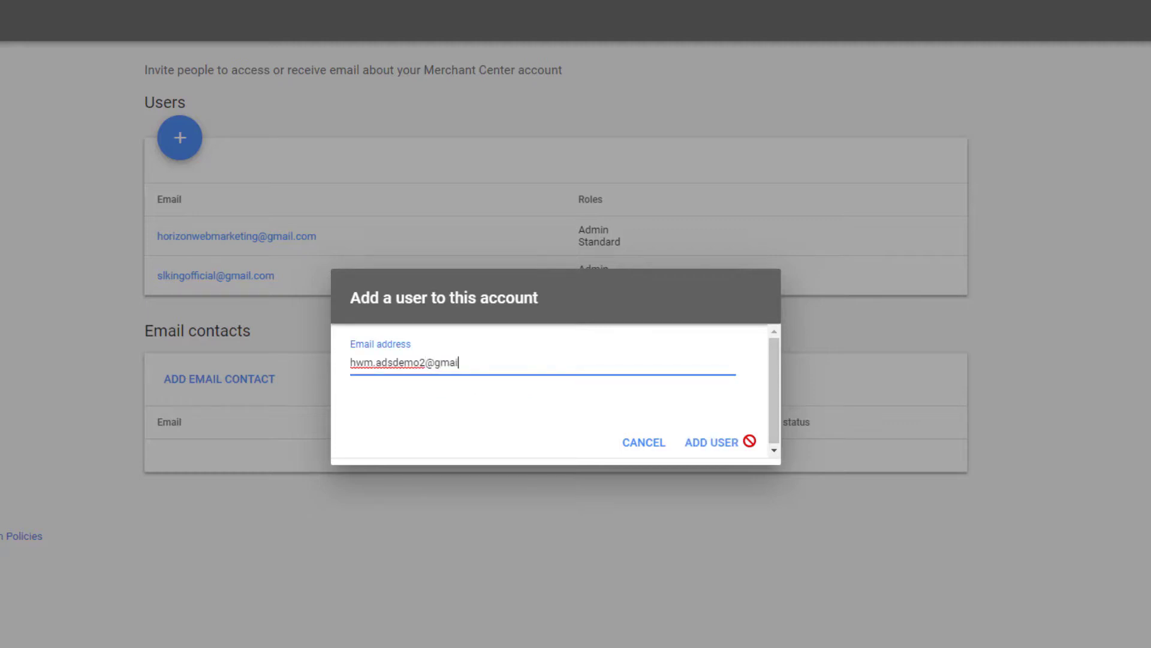
# Enter the user's email address, alter it to a made-up one, and try adding it
pyautogui.click(414, 362)
pyautogui.press('Delete')
pyautogui.press('Delete')
pyautogui.write('sdfsdsf')
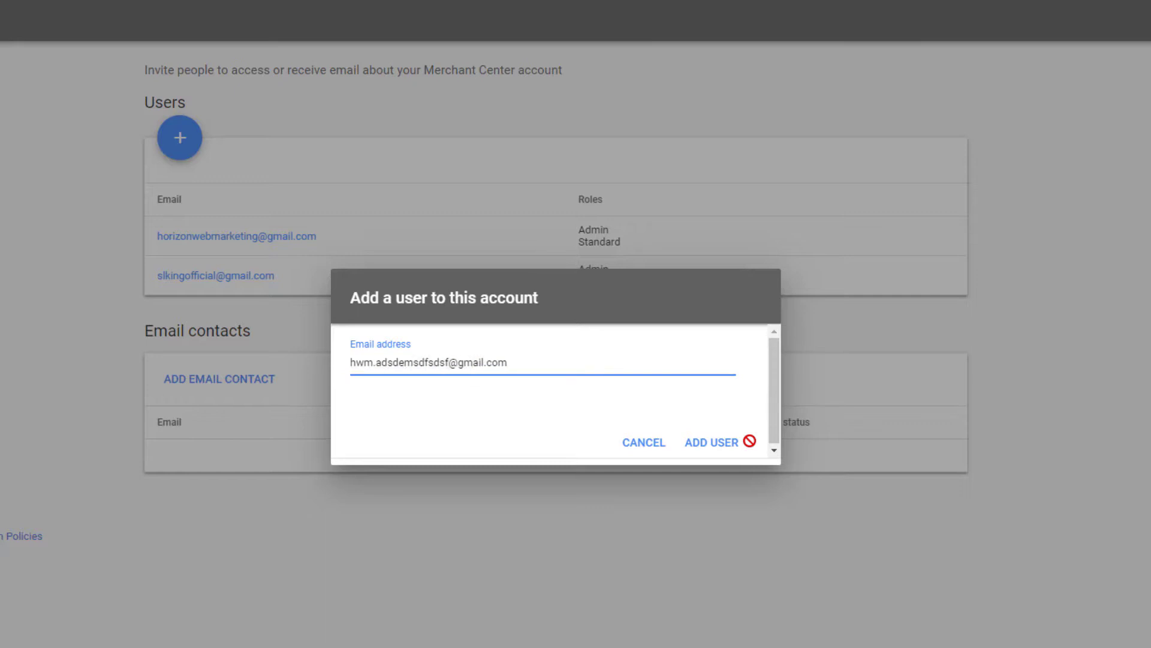
pyautogui.click(696, 444)
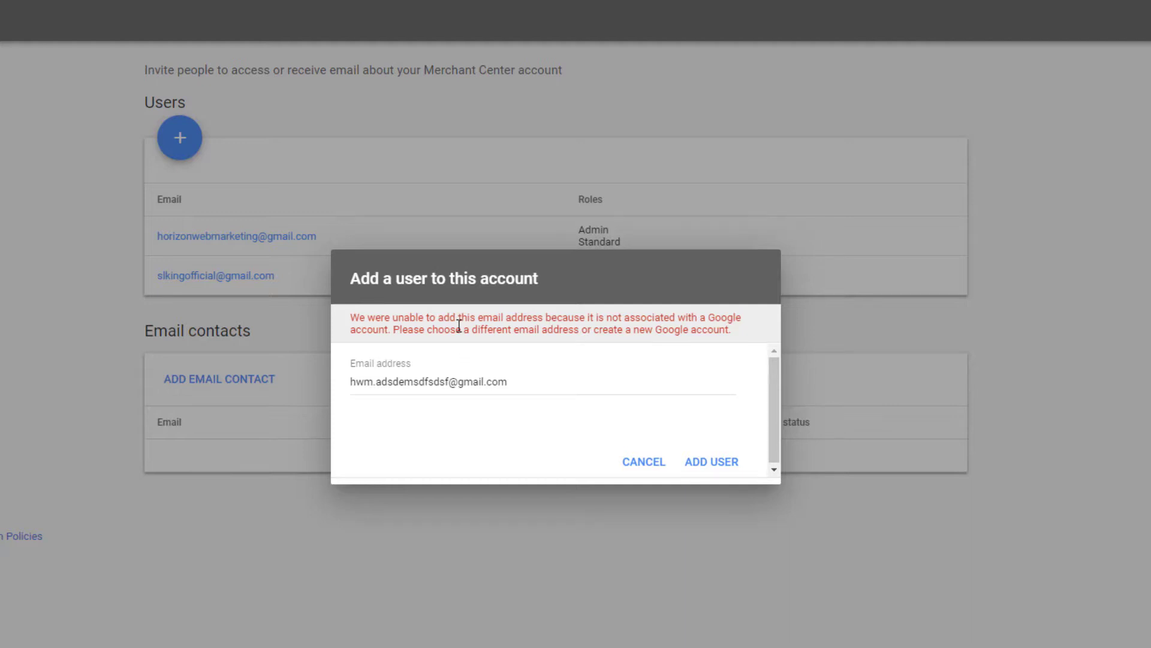
# Correct the email address back to the valid one and add the user
pyautogui.click(451, 381)
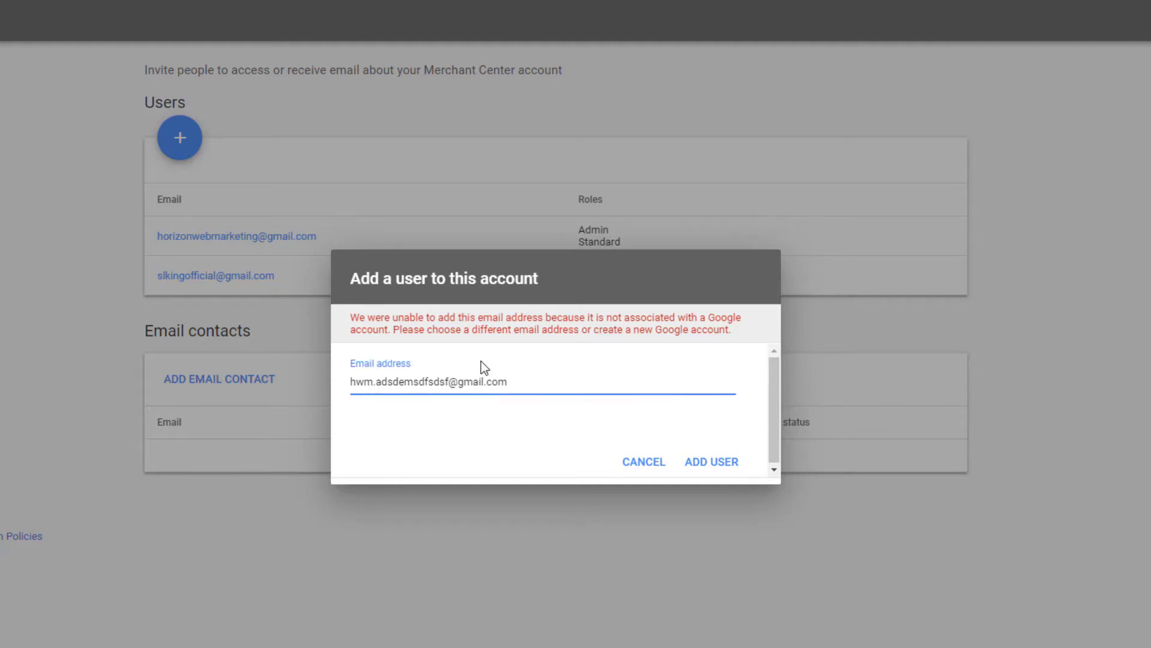
pyautogui.press('BackSpace')
pyautogui.press('BackSpace')
pyautogui.press('BackSpace')
pyautogui.press('BackSpace')
pyautogui.press('BackSpace')
pyautogui.press('BackSpace')
pyautogui.press('BackSpace')
pyautogui.write('o2')
pyautogui.click(721, 463)
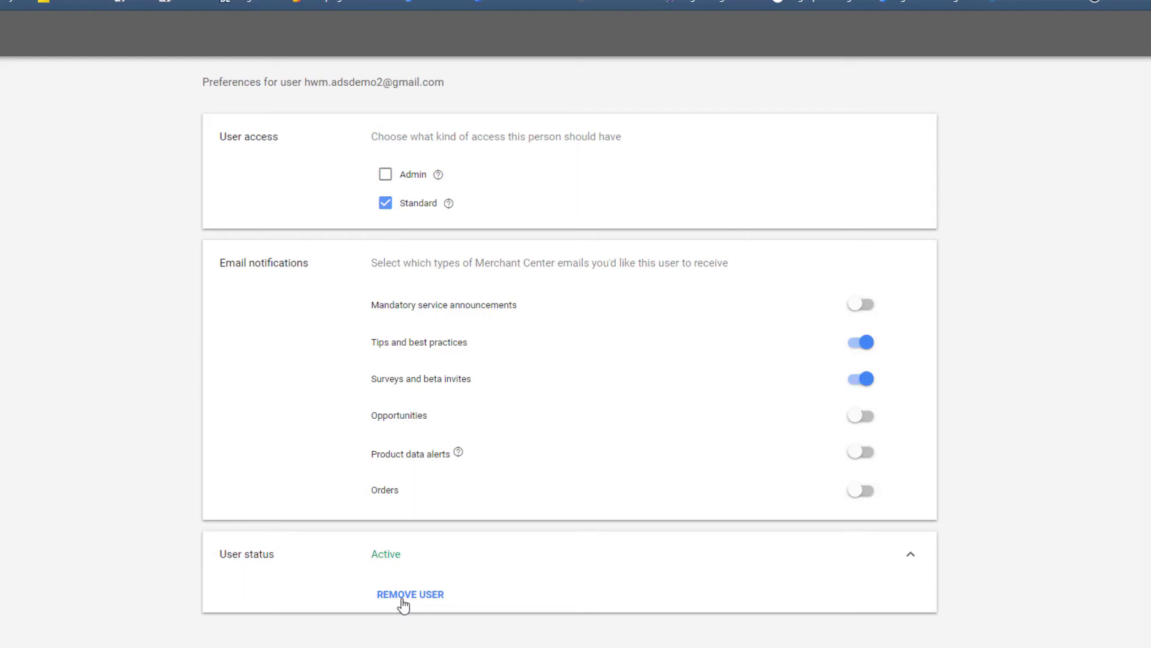
# Remove the newly added user and confirm with YES
pyautogui.click(400, 598)
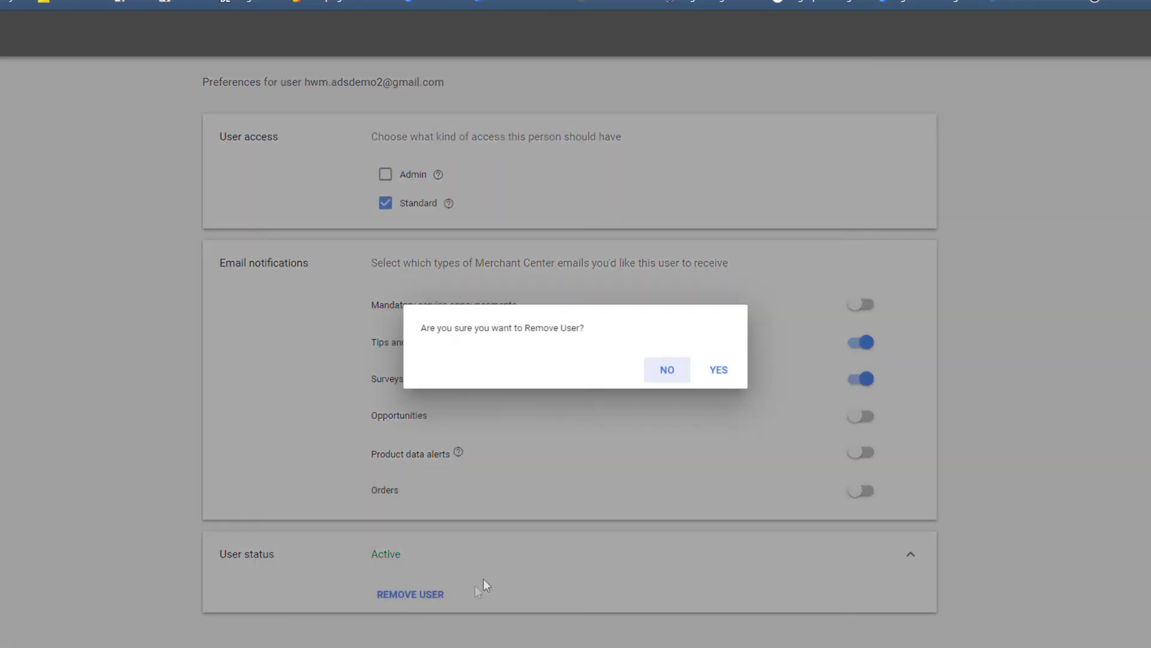
pyautogui.click(710, 371)
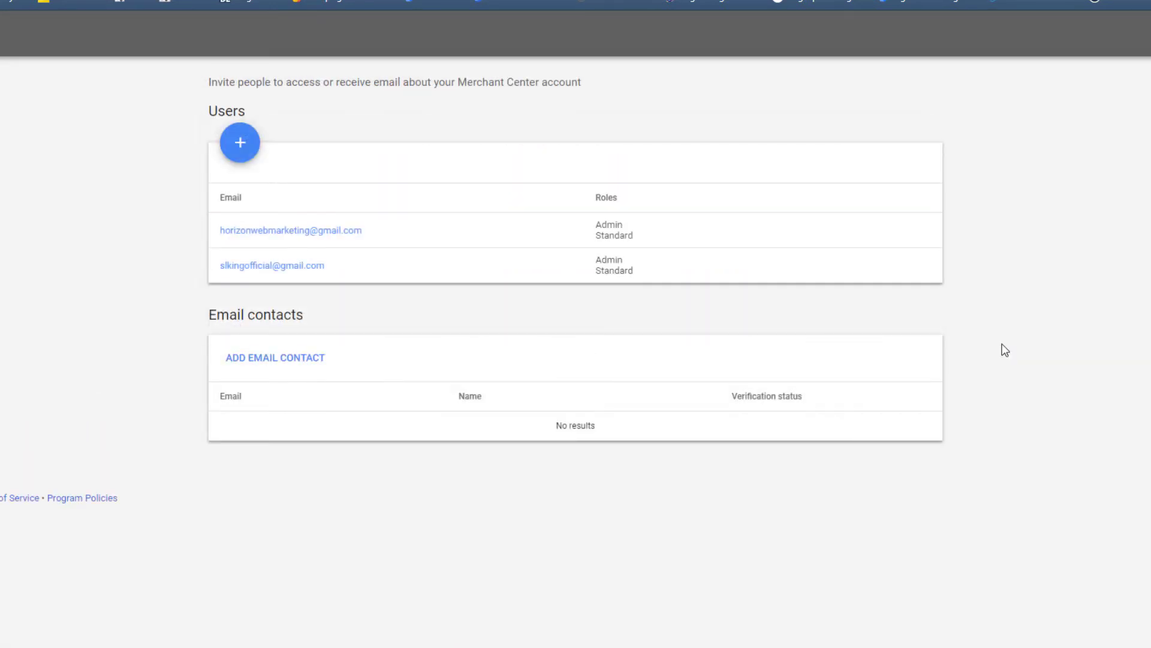